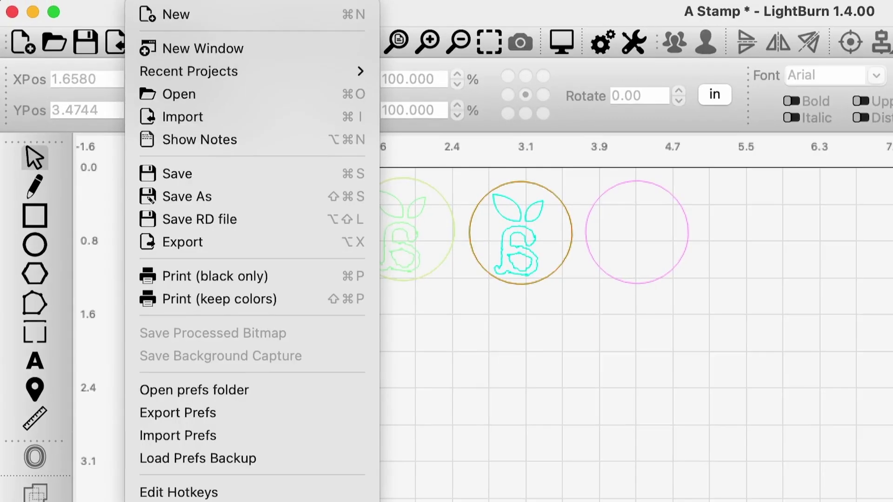
Import the SVG bunny-and-letter icon file onto the canvas
left_click(191, 118)
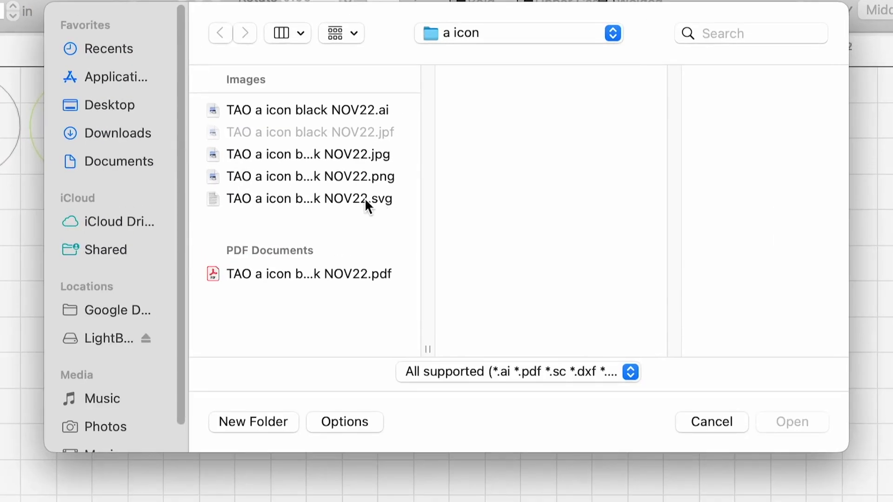
left_click(357, 199)
left_click(796, 418)
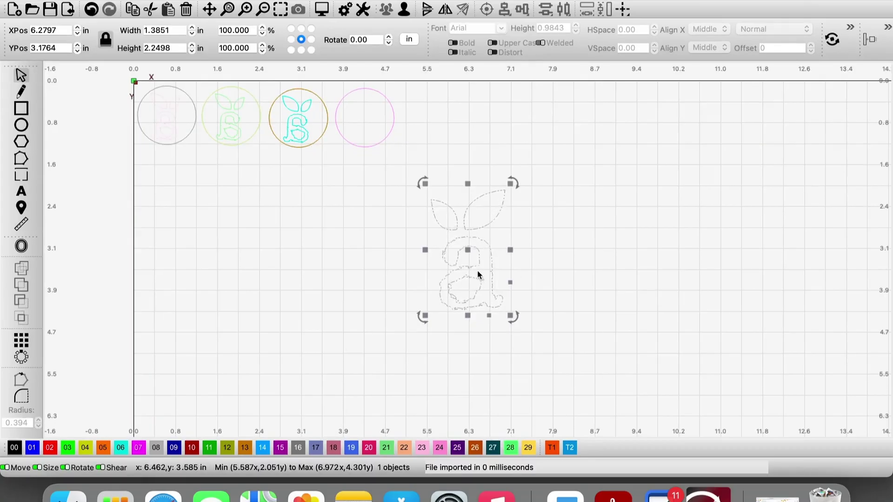
Shrink the icon to about 0.65 × 1.05 in and place it left, below the circles
left_click_drag(464, 268, 198, 256)
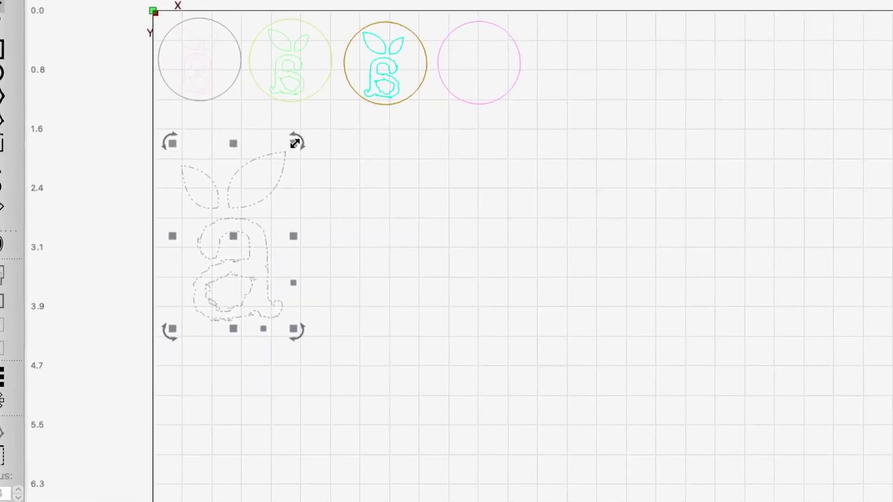
left_click_drag(237, 176, 247, 239)
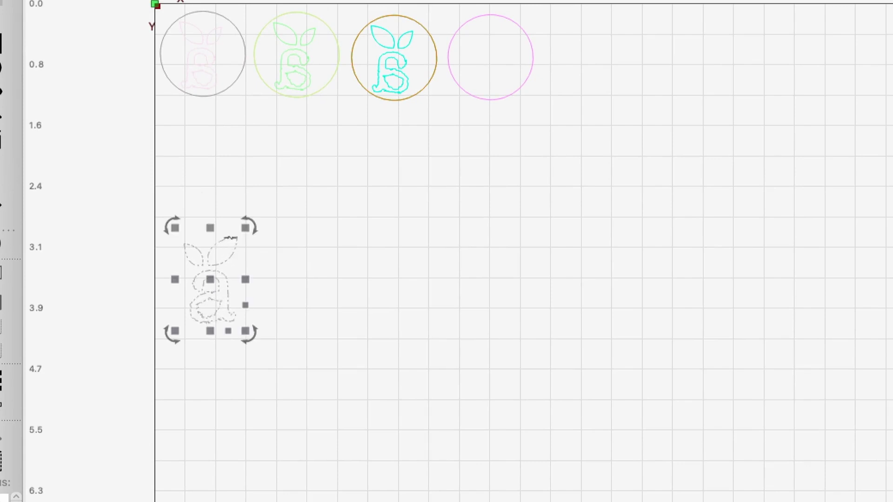
left_click_drag(219, 287, 217, 265)
left_click_drag(242, 210, 240, 216)
left_click_drag(210, 275, 212, 272)
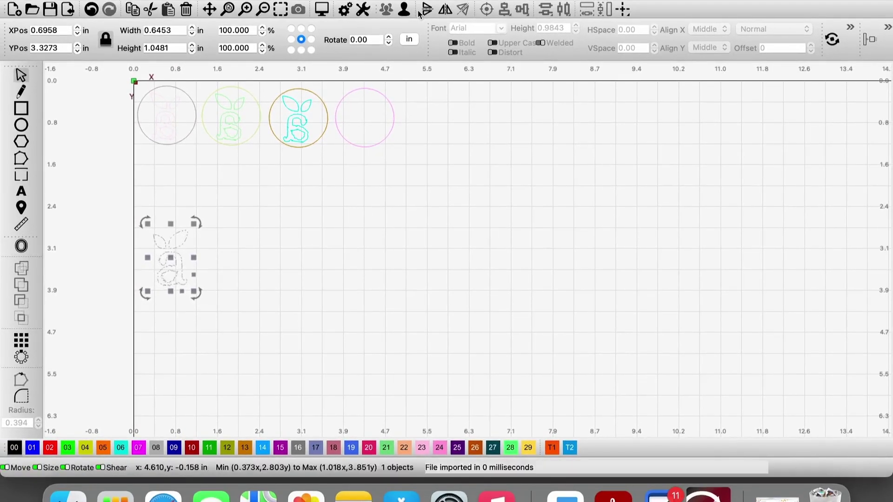
Mirror the icon horizontally and draw a circle about 1.5 in across around it
left_click(444, 13)
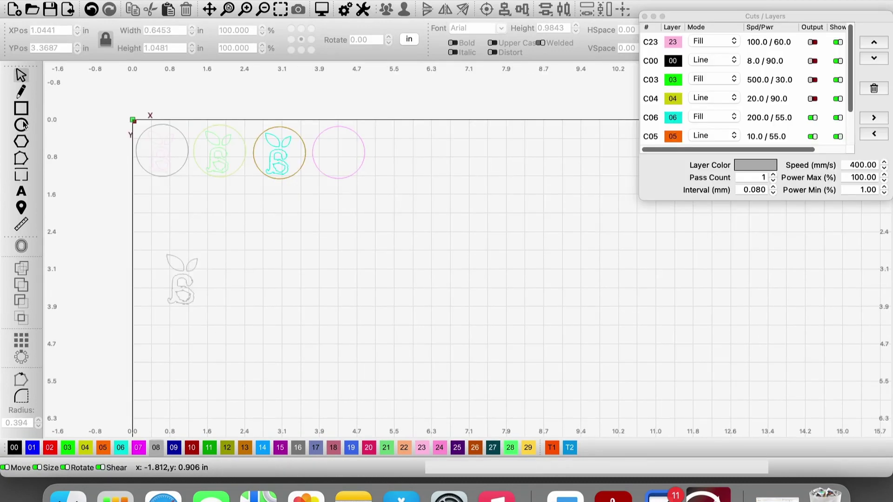
left_click(21, 126)
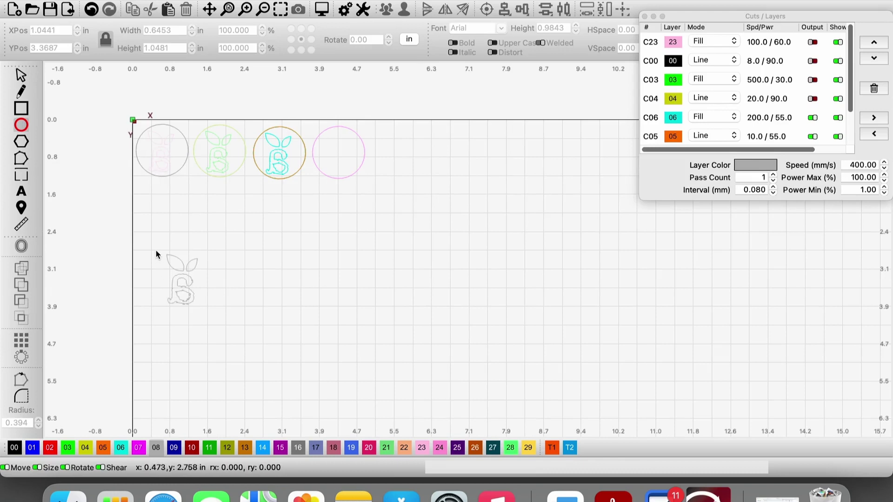
left_click_drag(155, 250, 226, 317)
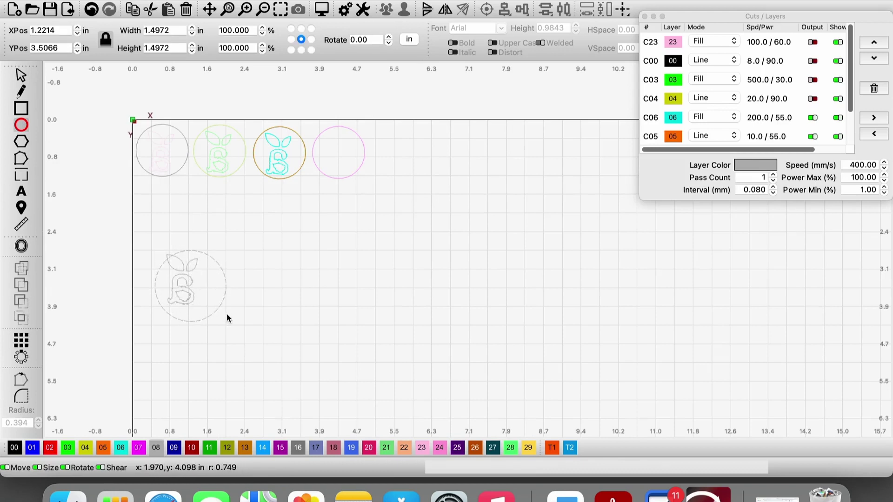
left_click(21, 74)
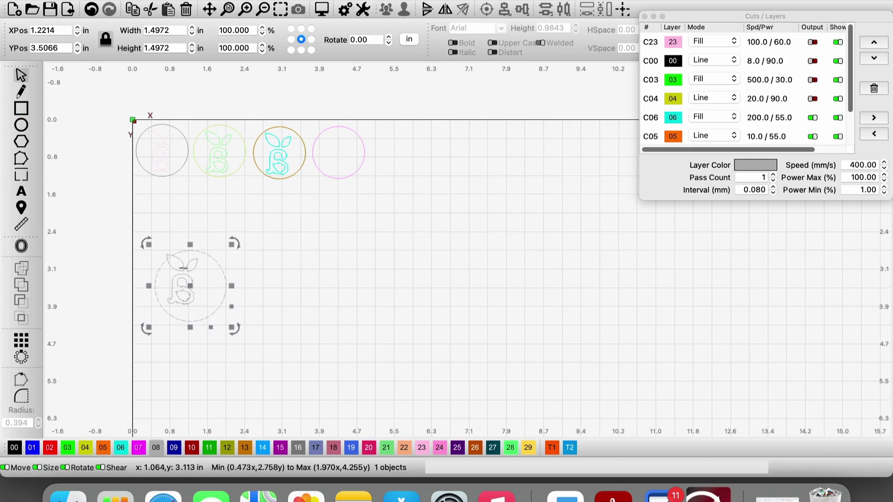
left_click(223, 300, "shift")
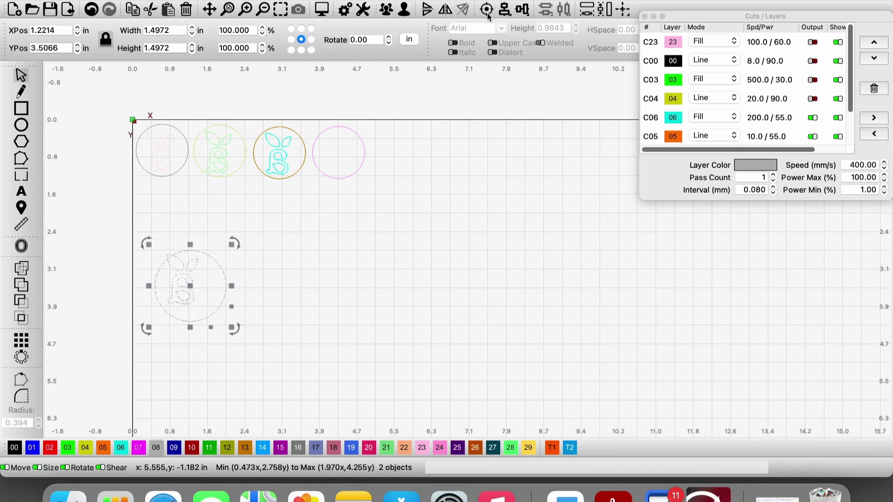
left_click(285, 268)
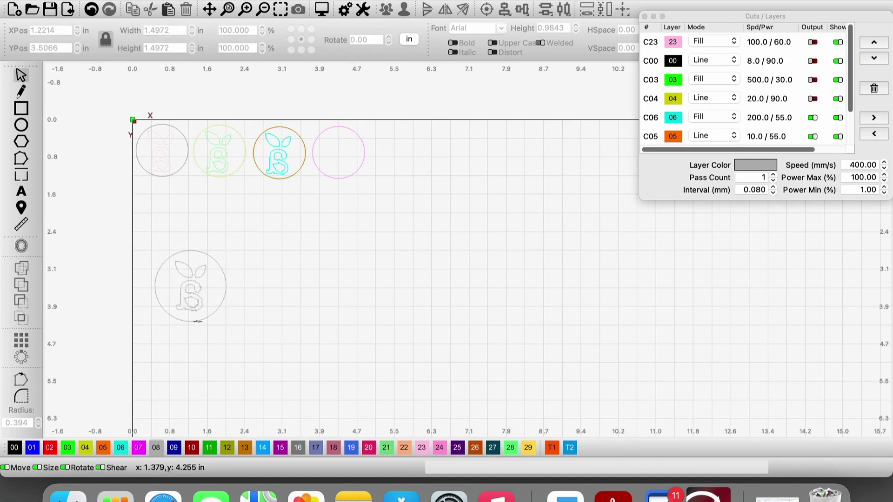
Put the circle and the bunny icon on dark red layer 10
left_click(196, 312)
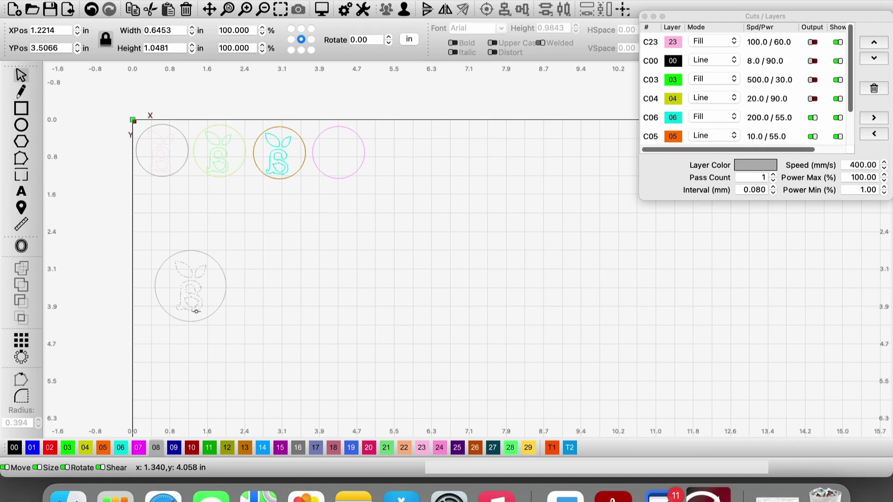
left_click(221, 303, "shift")
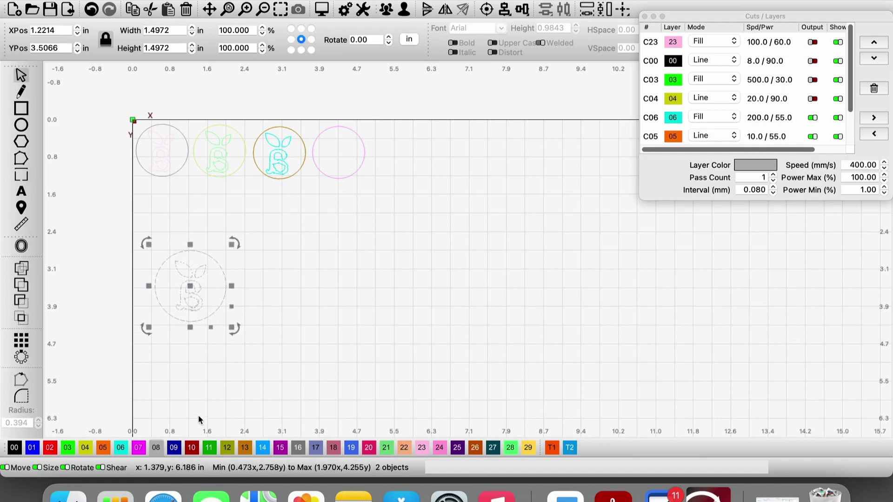
left_click(192, 448)
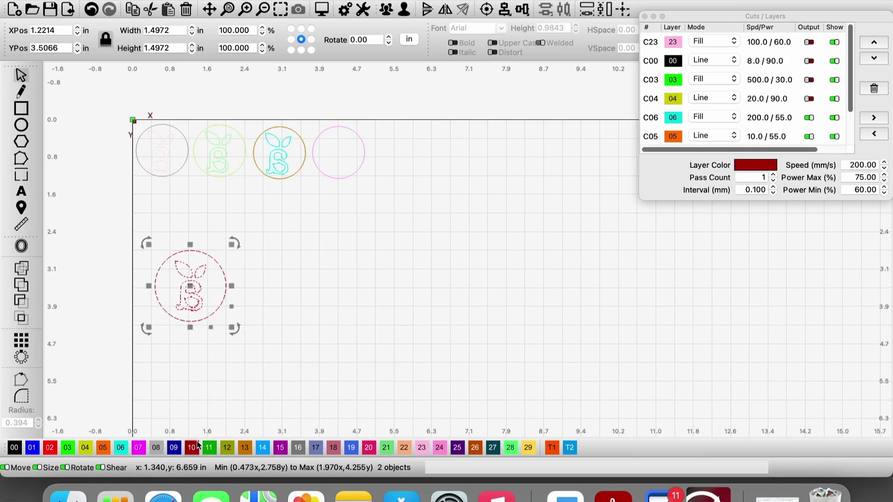
left_click(274, 326)
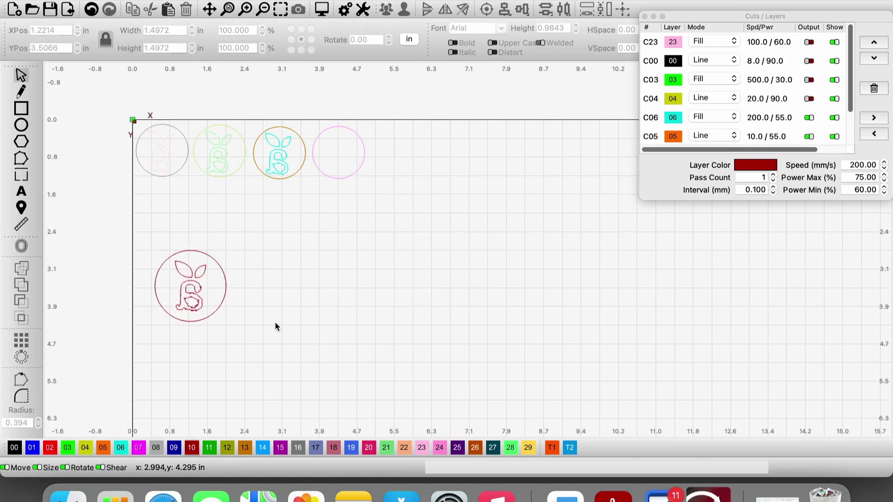
Duplicate the circle and move the copy onto green layer 11
left_click(212, 314)
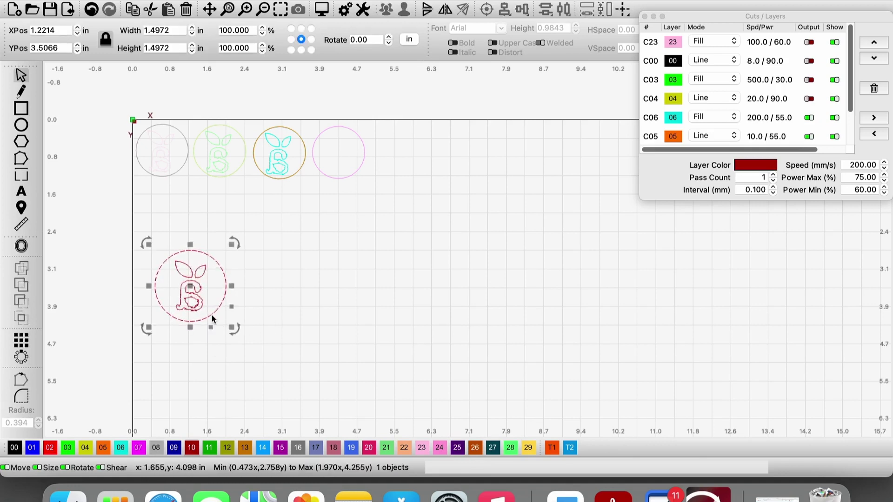
right_click(211, 314)
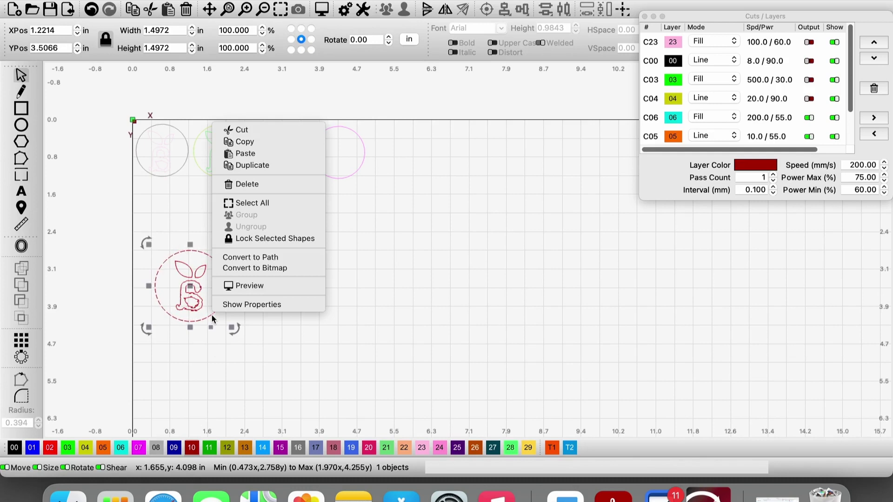
left_click(251, 166)
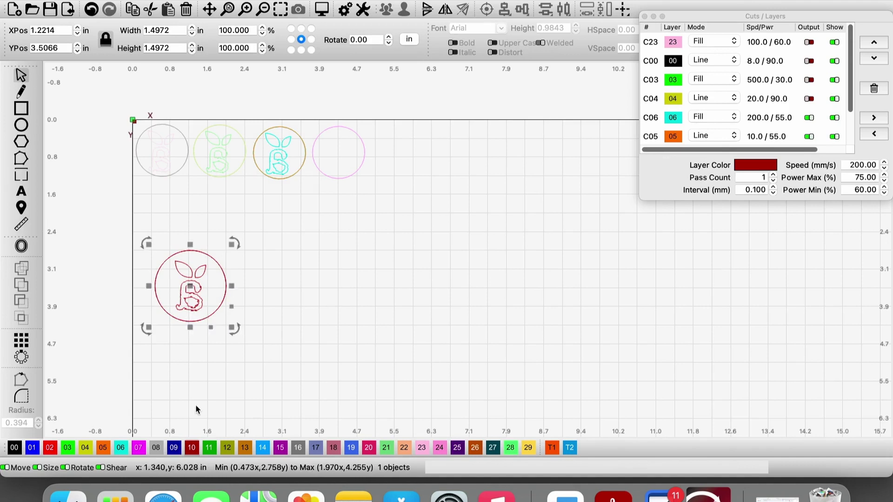
left_click(210, 448)
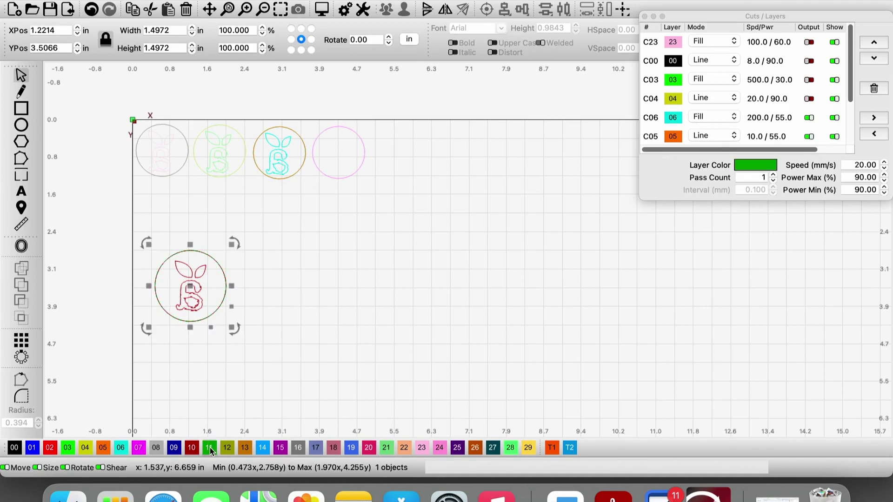
left_click(308, 310)
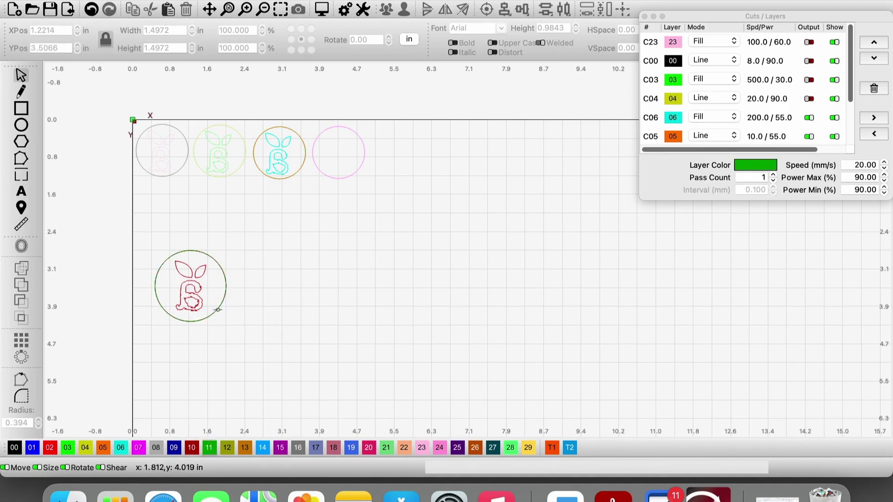
Align the centres of the green and red circles so they are concentric
mouse_move(218, 309)
left_mouse_down()
mouse_move(237, 320)
mouse_move(216, 310)
left_mouse_up()
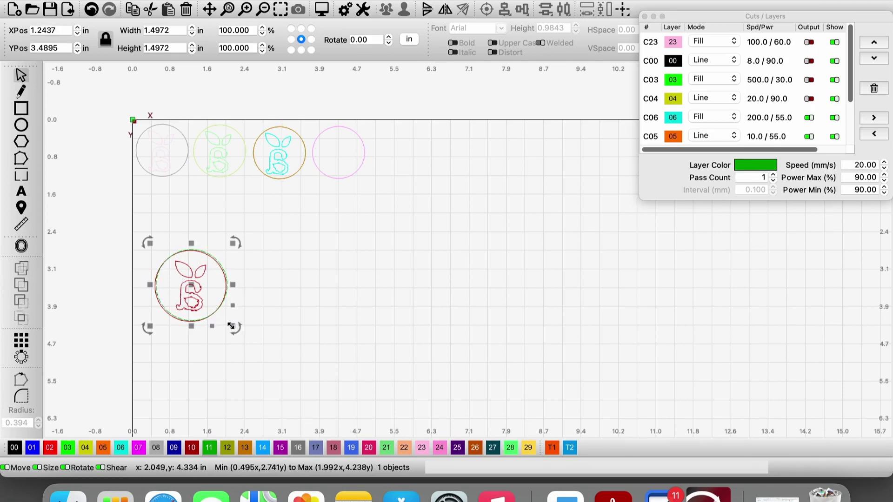
left_click_drag(216, 312, 221, 318)
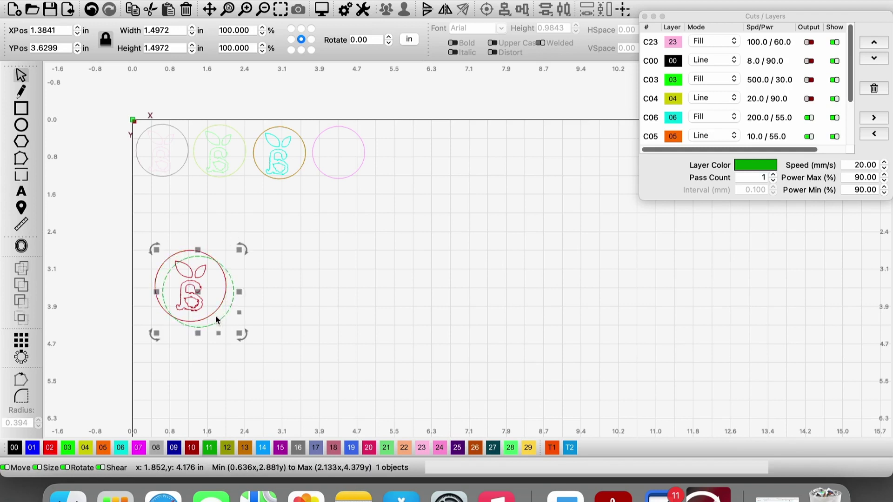
left_click(211, 314, "shift")
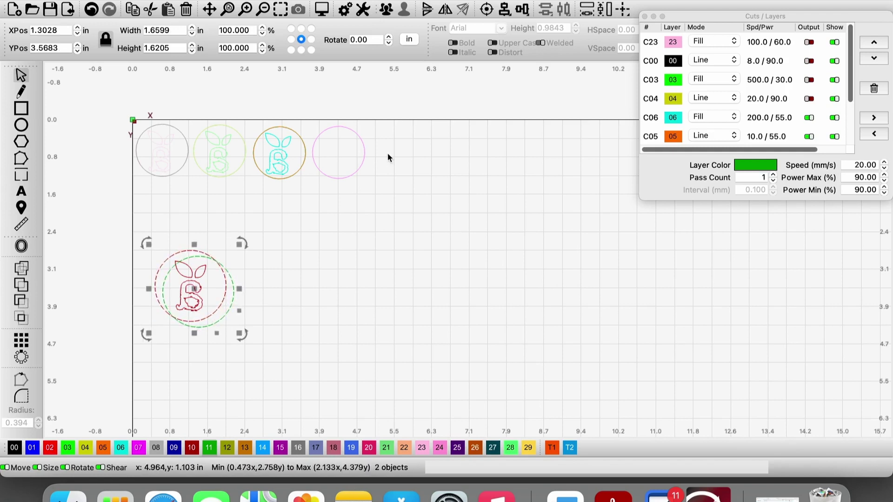
left_click(487, 11)
left_click(359, 261)
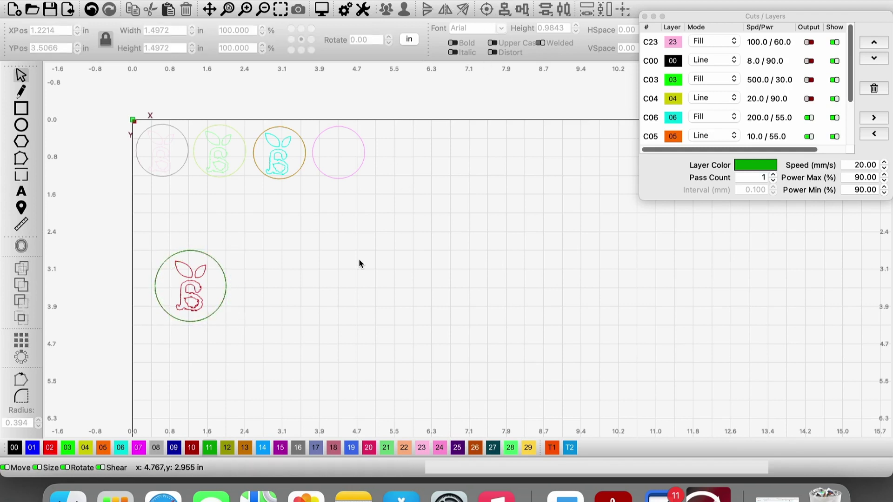
left_click(655, 120)
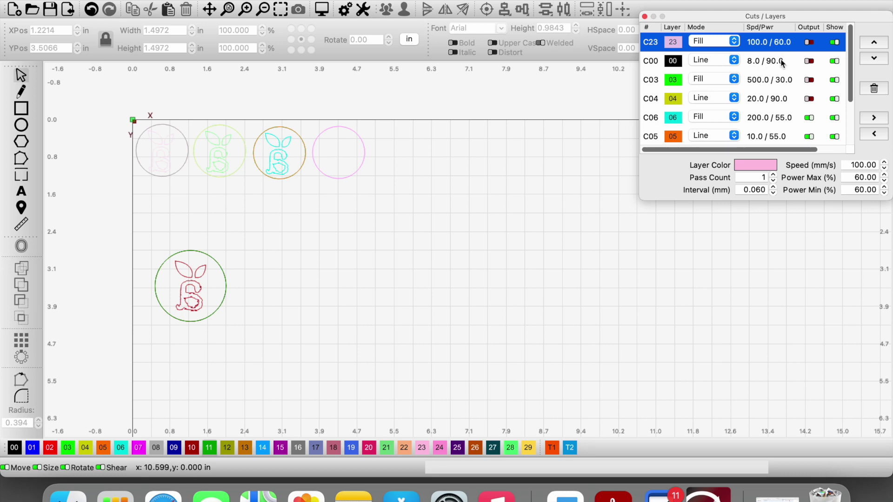
mouse_move(738, 151)
left_mouse_down()
mouse_move(770, 150)
mouse_move(730, 155)
left_mouse_up()
double_click(796, 46)
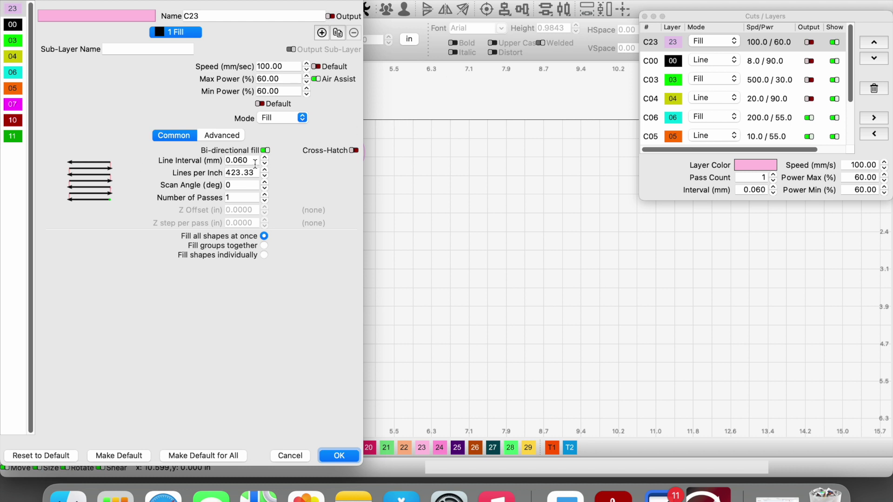
left_click(219, 138)
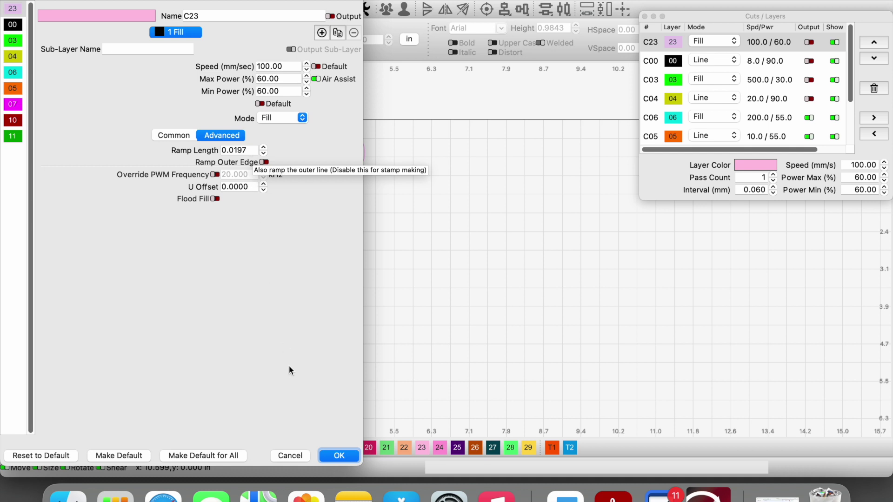
left_click(335, 457)
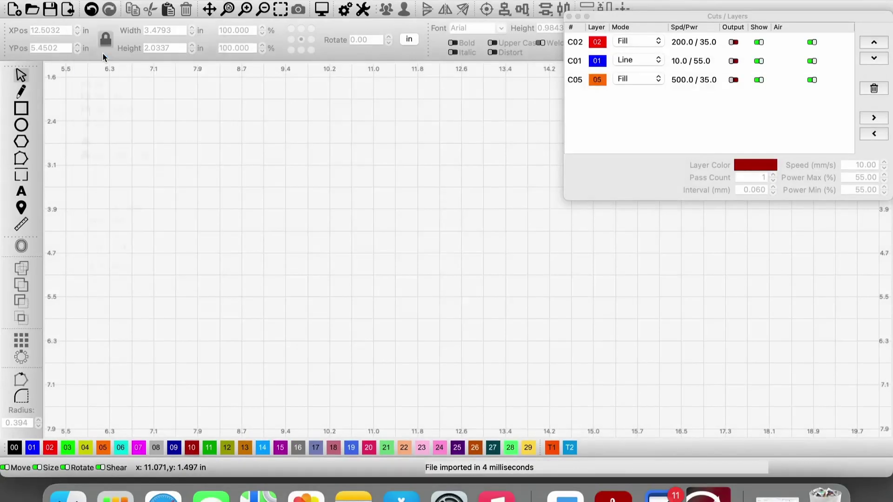
Import 1.svg onto the canvas, undoing an accidental deletion of the whole design
left_click(320, 107)
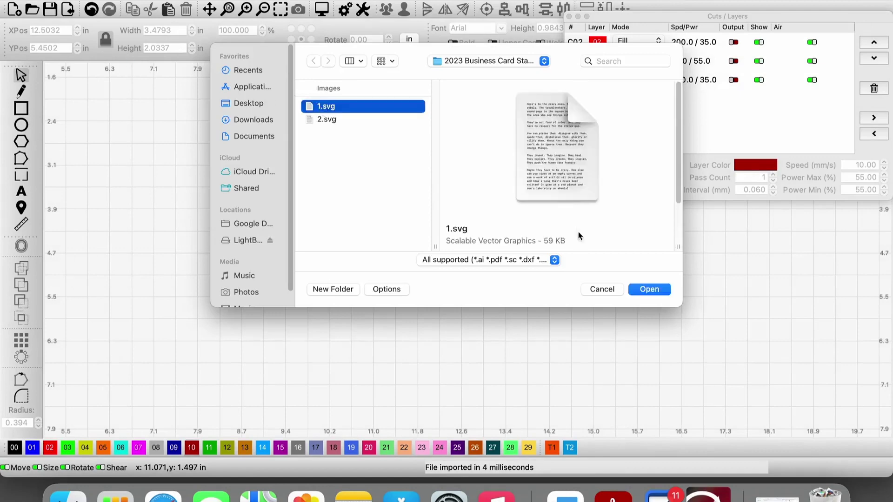
left_click(649, 289)
scroll(528, 304, "up", 3)
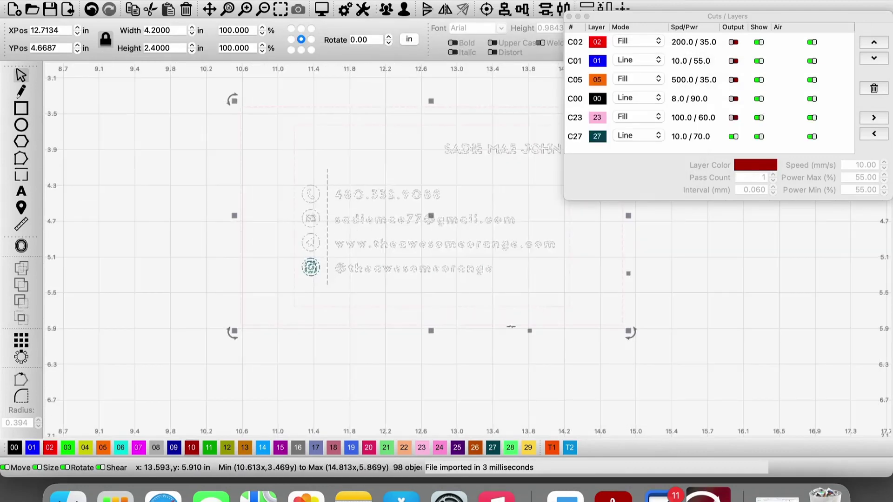
key("Delete")
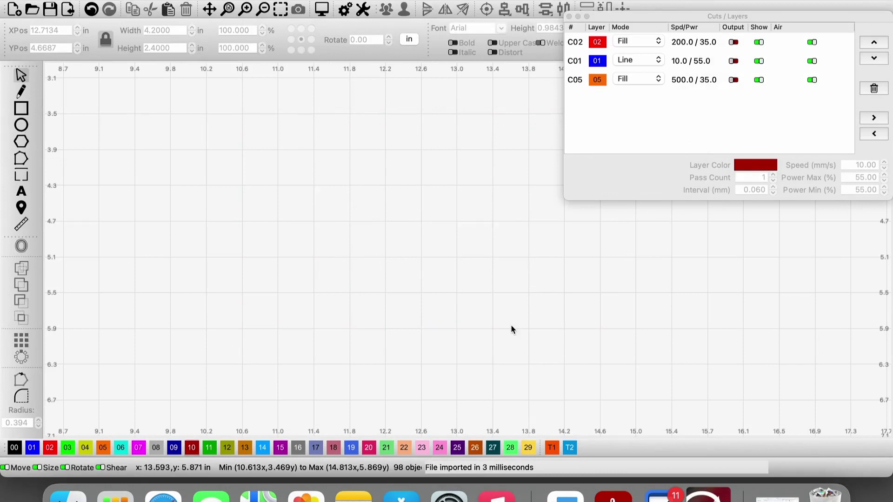
key("ctrl+z")
Delete the card's inner pink border rectangle
left_click(506, 330)
left_click(501, 330)
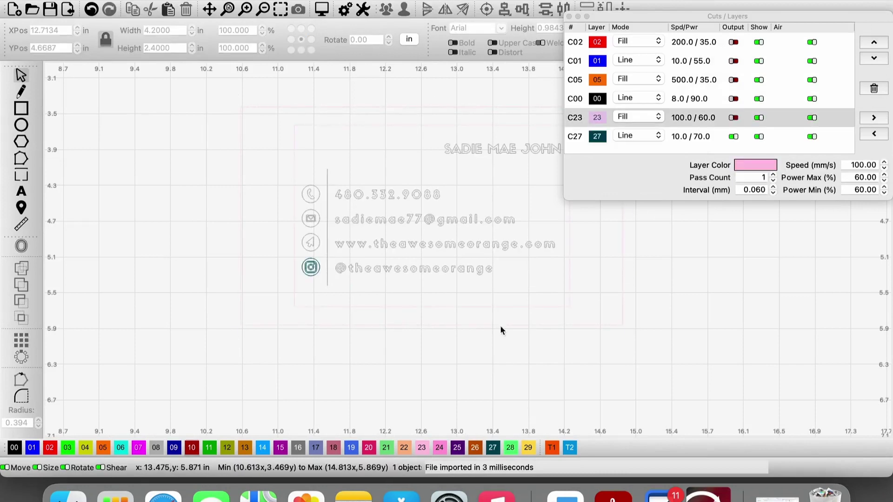
left_click(500, 309)
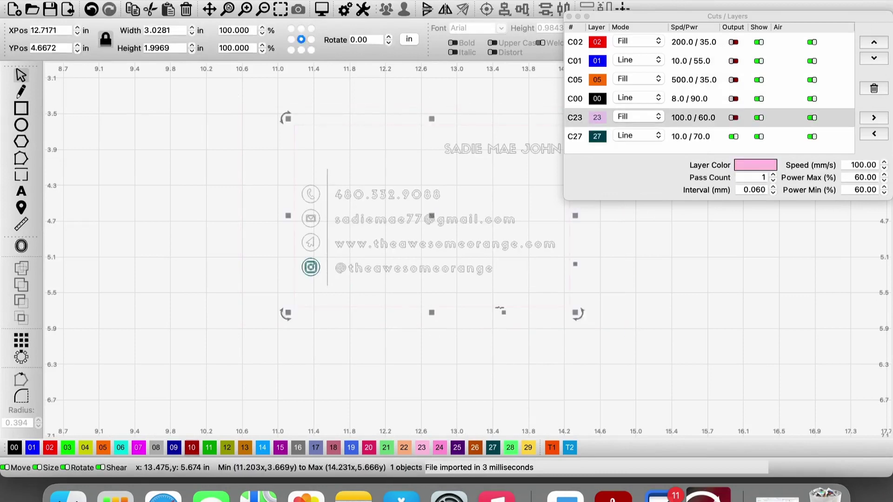
key("Delete")
Move the Instagram icon onto grey layer 08
left_click(327, 277)
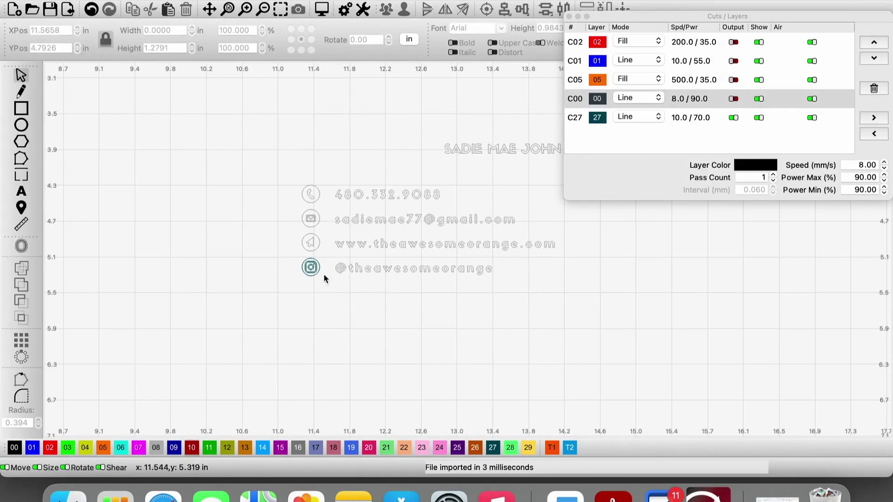
left_click(300, 264)
left_click(156, 448)
left_click(460, 352)
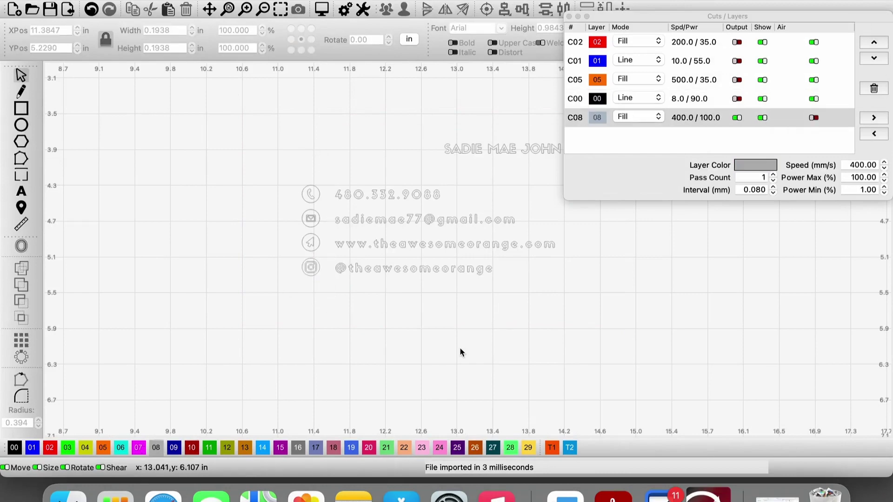
Group all the business card elements and mirror the group horizontally
scroll(538, 343, "down", 3)
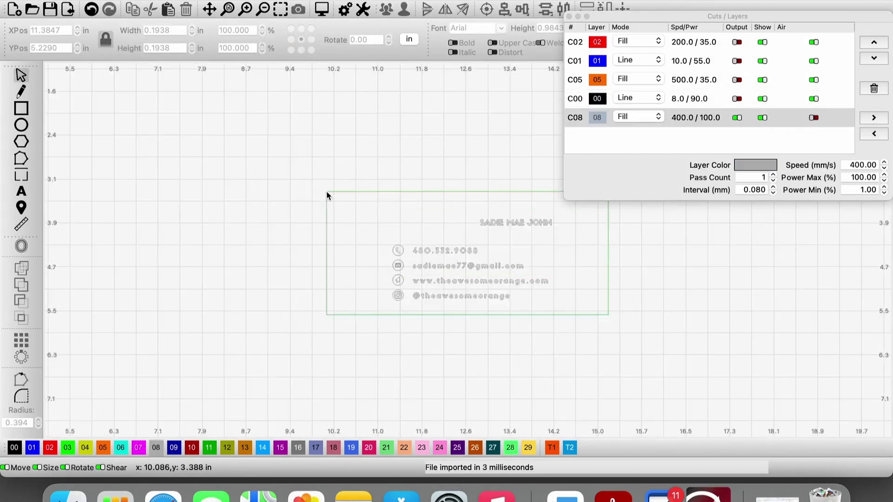
left_click_drag(327, 193, 327, 193)
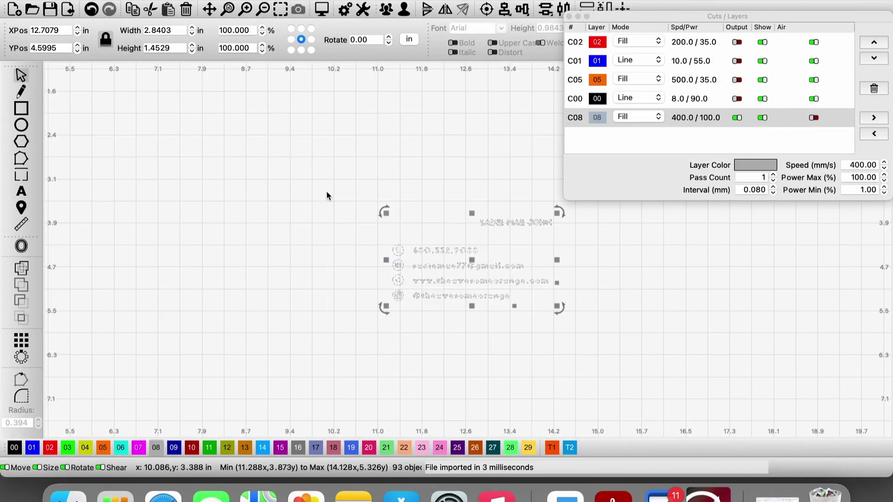
right_click(439, 250)
left_click(472, 342)
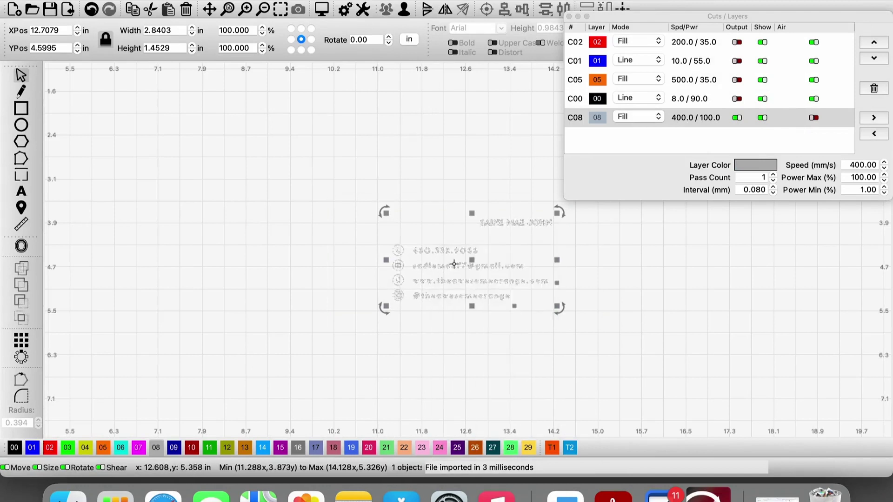
left_click(445, 9)
left_click(542, 329)
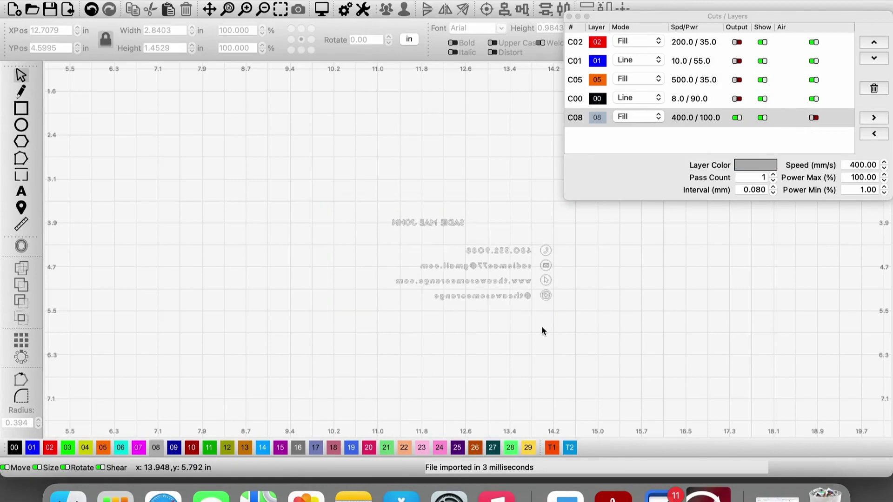
scroll(542, 325, "up", 3)
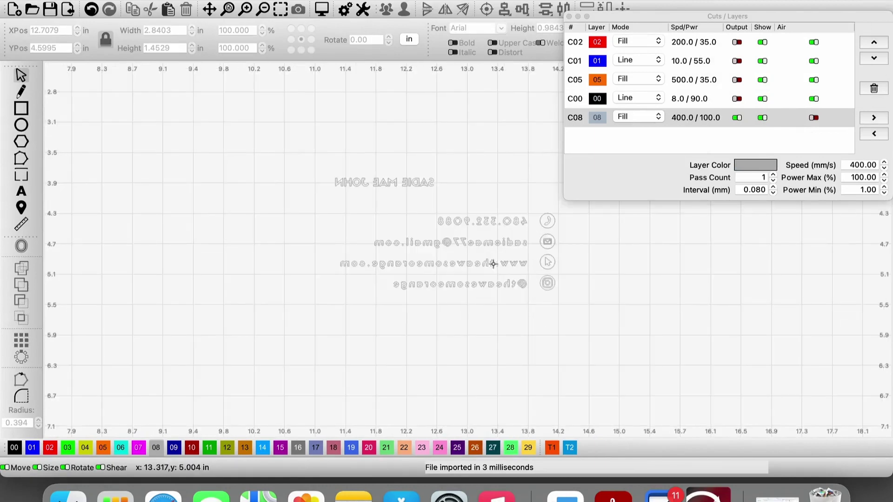
left_click(493, 264)
Create a 0.25 in rounded offset outline around the mirrored card design
left_click(22, 248)
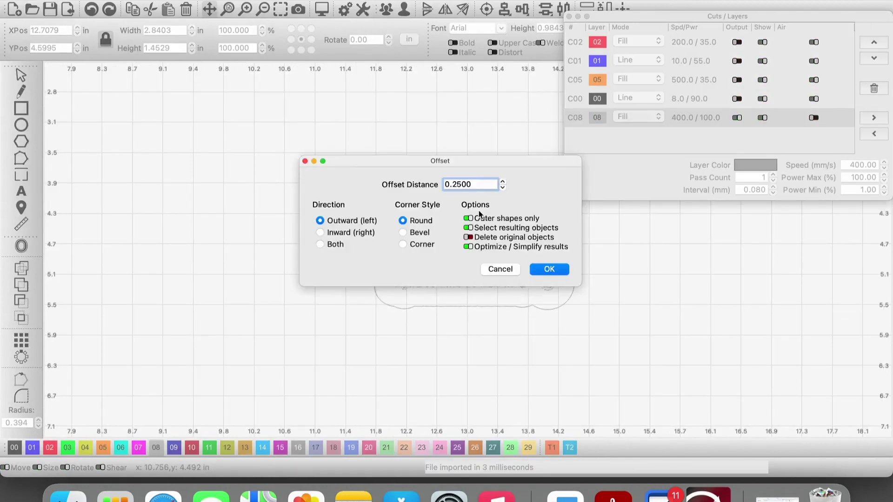
left_click_drag(460, 165, 255, 100)
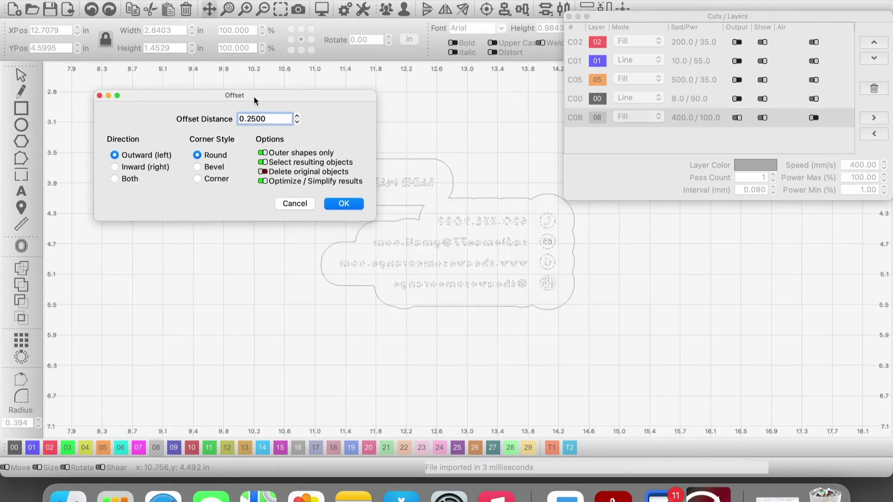
left_click(297, 123)
left_click(297, 123)
left_click(298, 116)
left_click(298, 116)
left_click(334, 204)
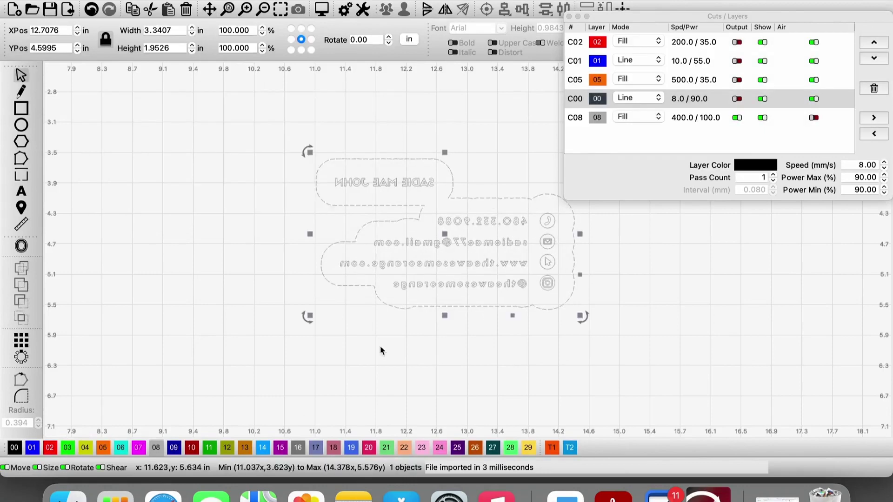
left_click(406, 376)
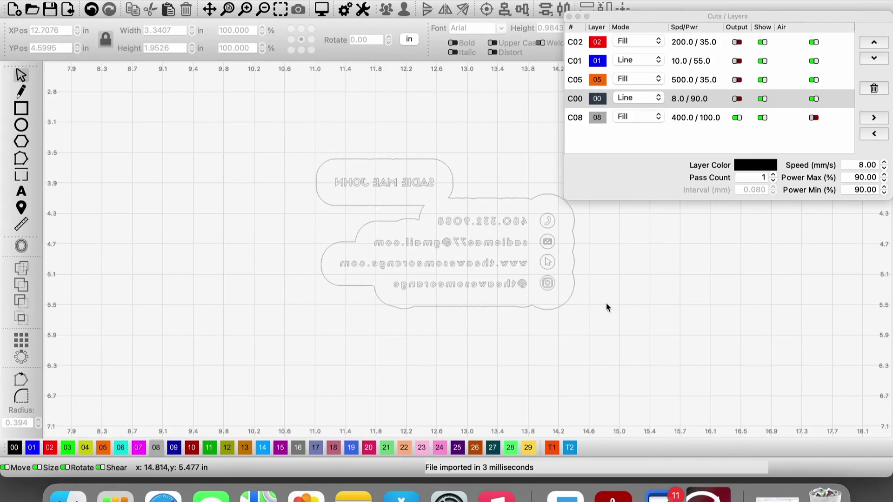
Duplicate the offset outline and enlarge the copy slightly
left_click(538, 308)
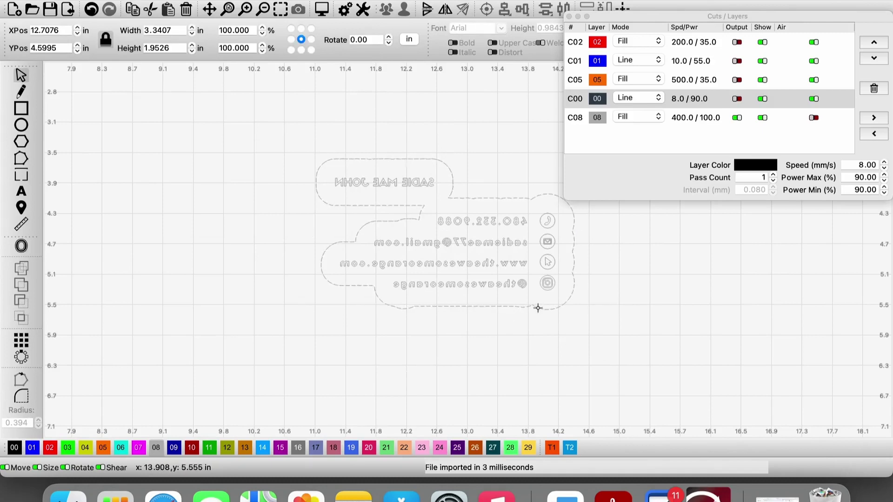
right_click(538, 308)
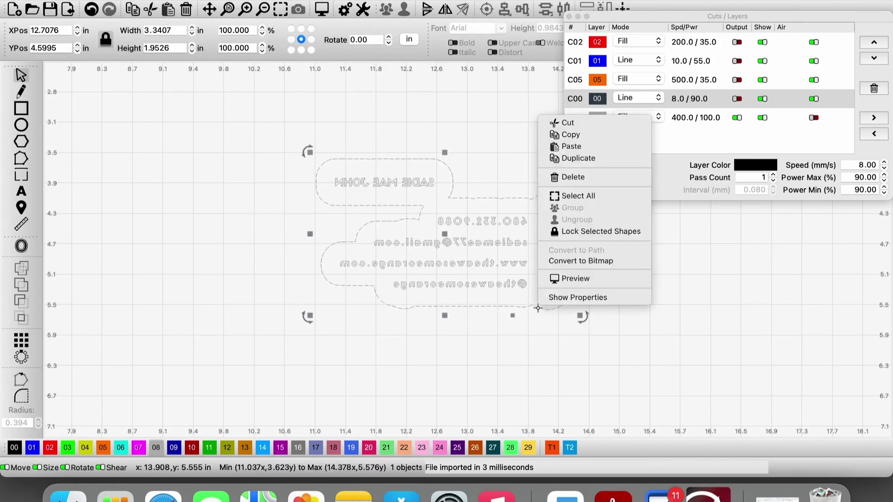
left_click(565, 159)
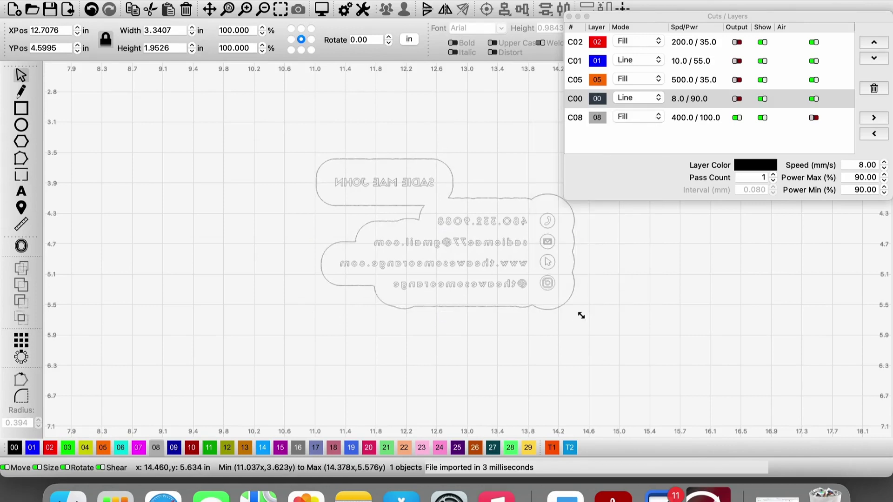
left_click_drag(581, 315, 286, 140)
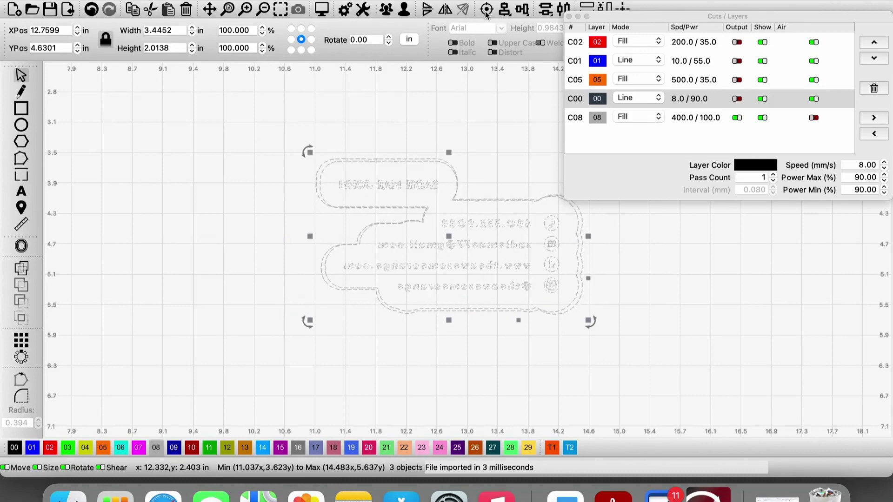
Move the enlarged outer outline onto the new blue layer 09
left_click(485, 344)
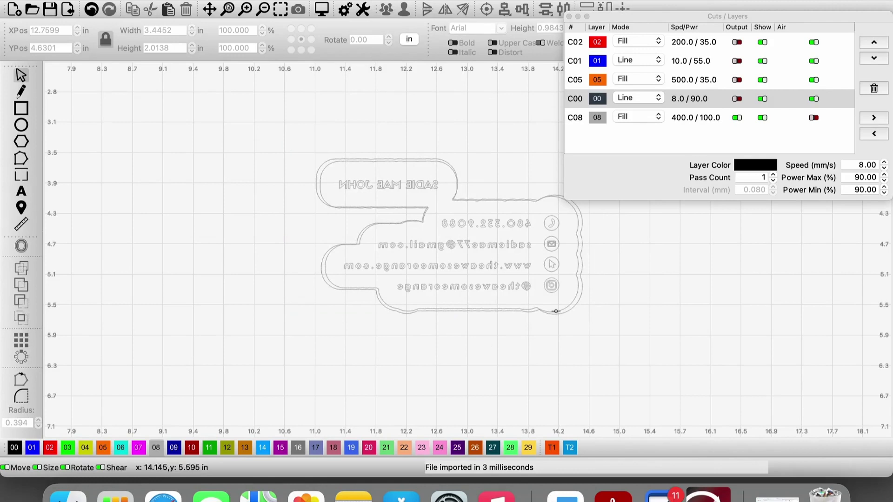
left_click(555, 312)
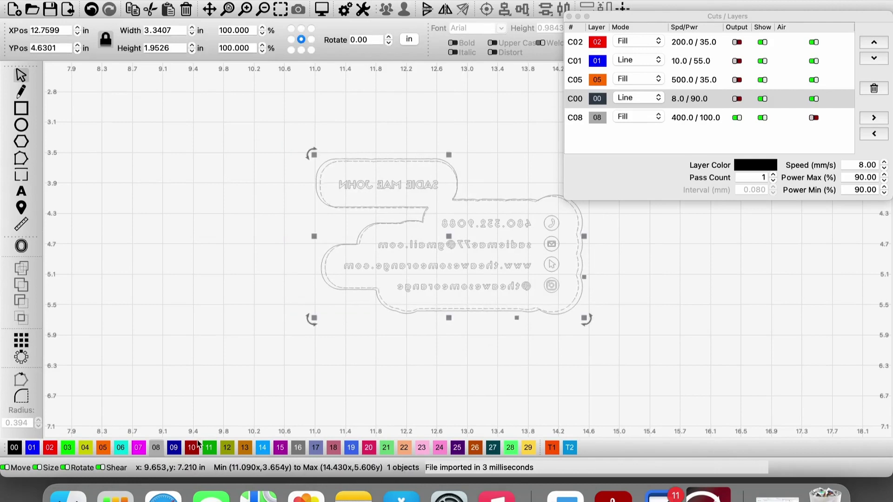
left_click(173, 451)
Put the text group and the inner outline on red layer 10
left_click(361, 353)
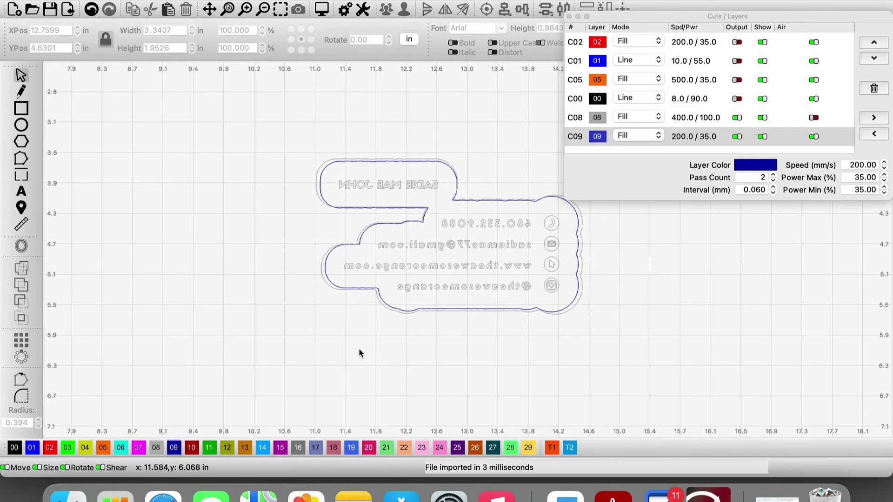
left_click(505, 285)
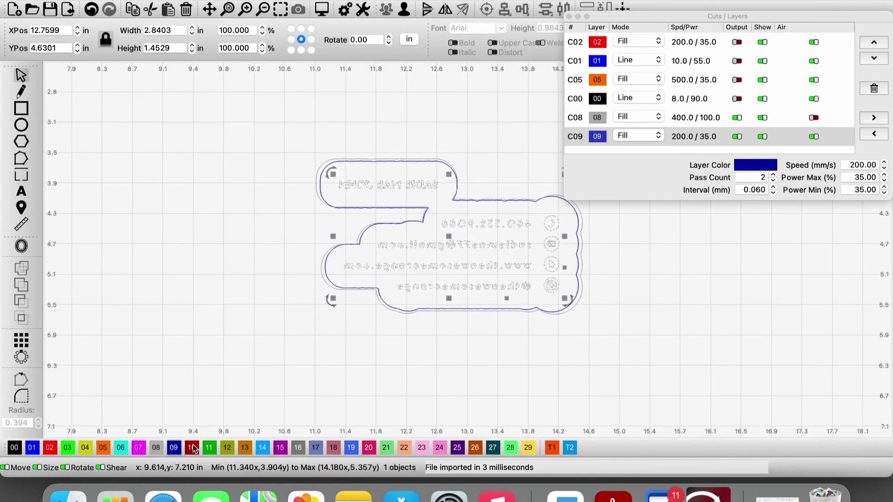
left_click(191, 447)
left_click(393, 311)
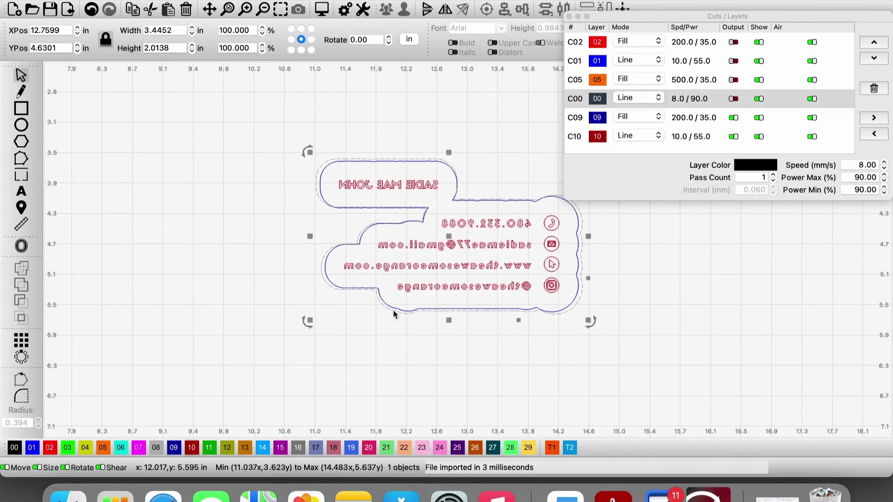
left_click(191, 447)
left_click(314, 367)
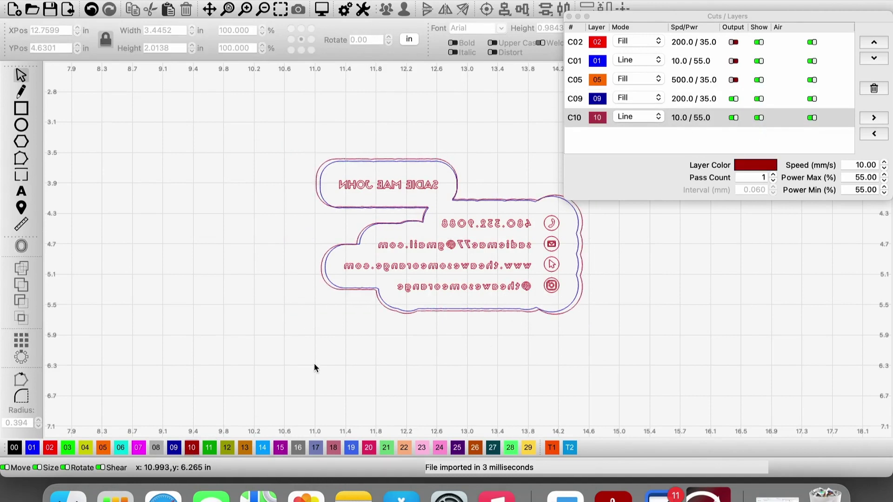
Make layer C09 a Line cut at 10/55
left_click(632, 98)
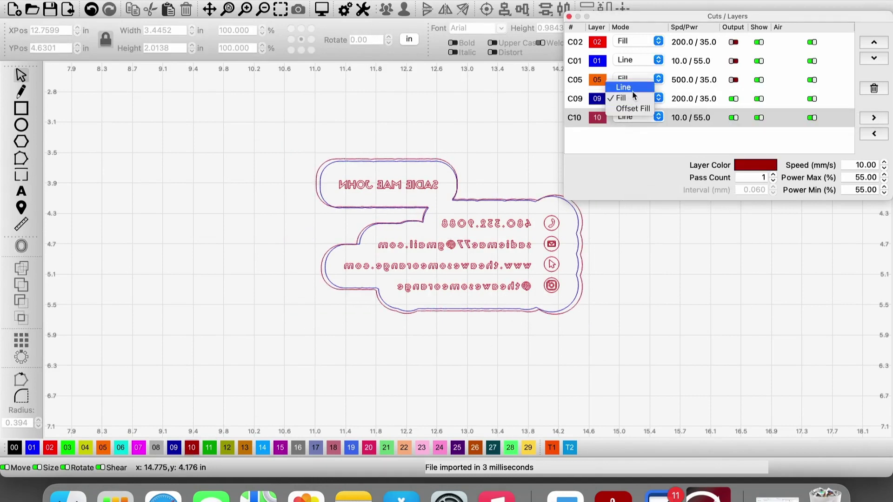
left_click(624, 88)
double_click(693, 99)
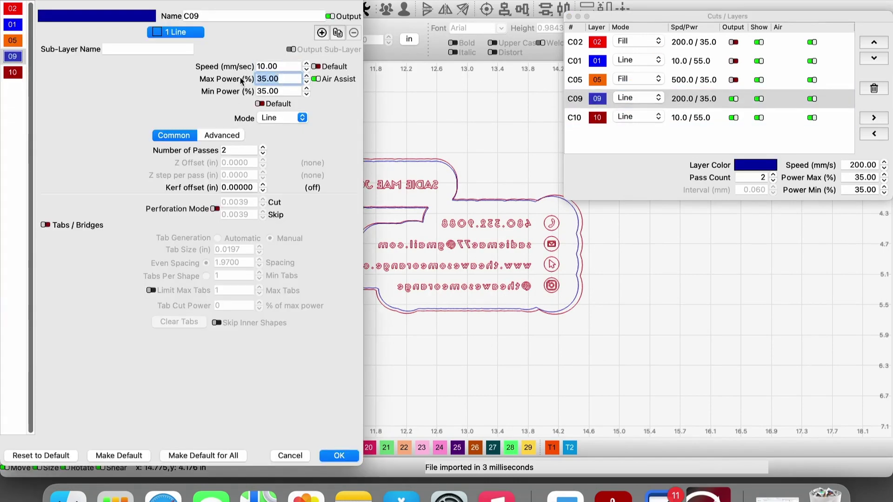
left_click(340, 456)
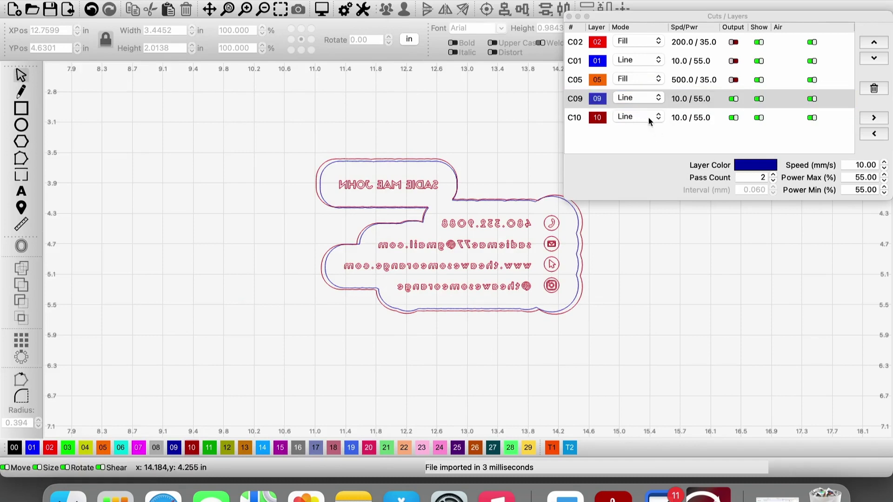
Make layer C10 a 200/35 Fill and order it ahead of C09
left_click(647, 118)
left_click(638, 128)
double_click(693, 121)
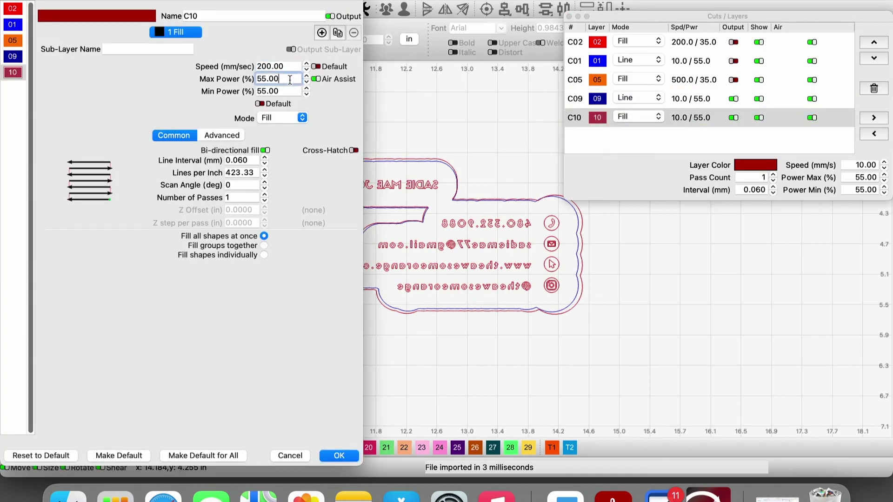
left_click(228, 136)
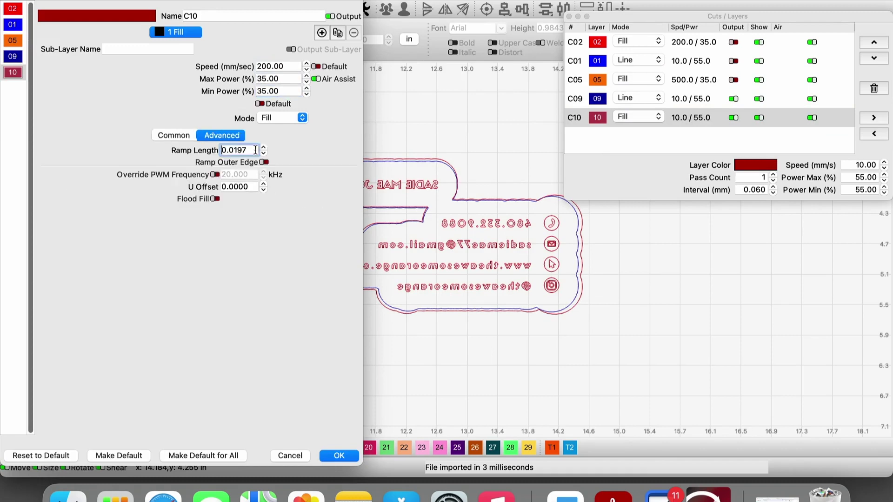
left_click(340, 455)
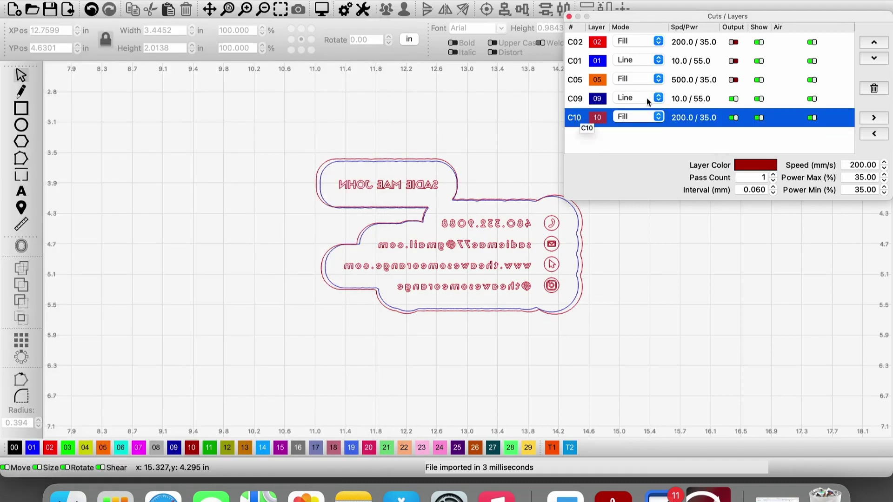
left_click_drag(648, 102, 770, 92)
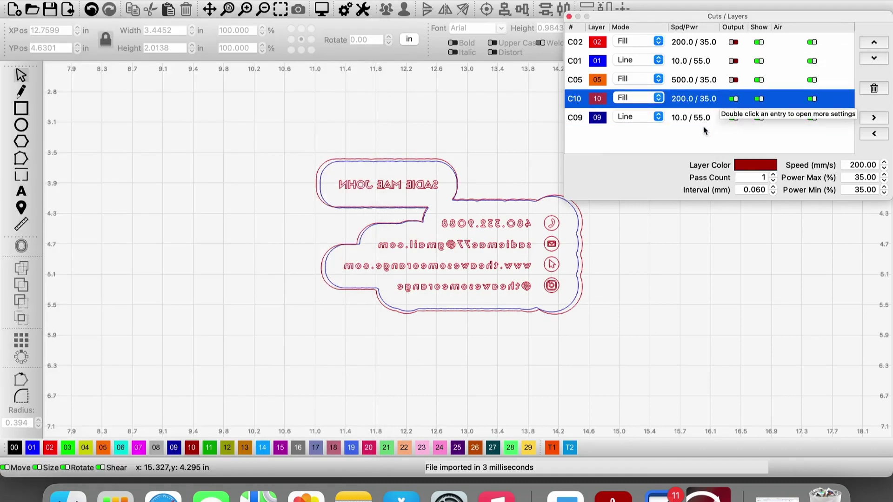
Preview the job with Alt+P, dismiss the power-scale warning, and play the simulation
left_click(323, 11)
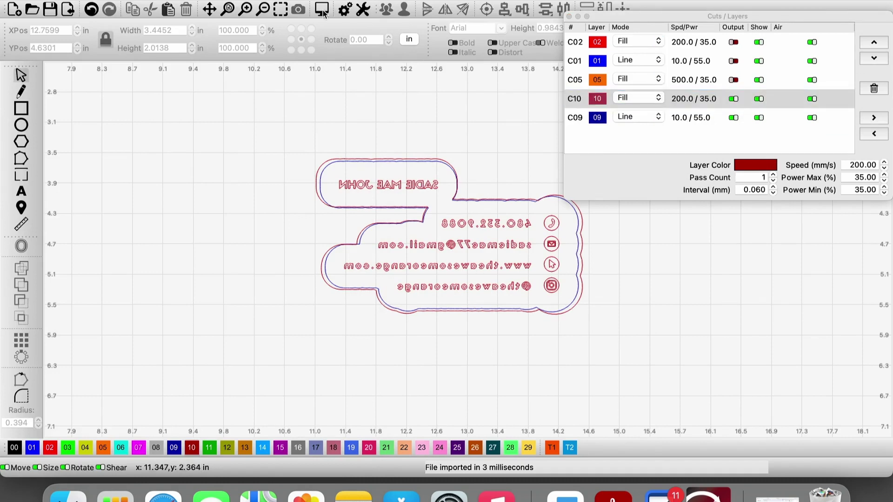
key("alt+p")
left_click(492, 261)
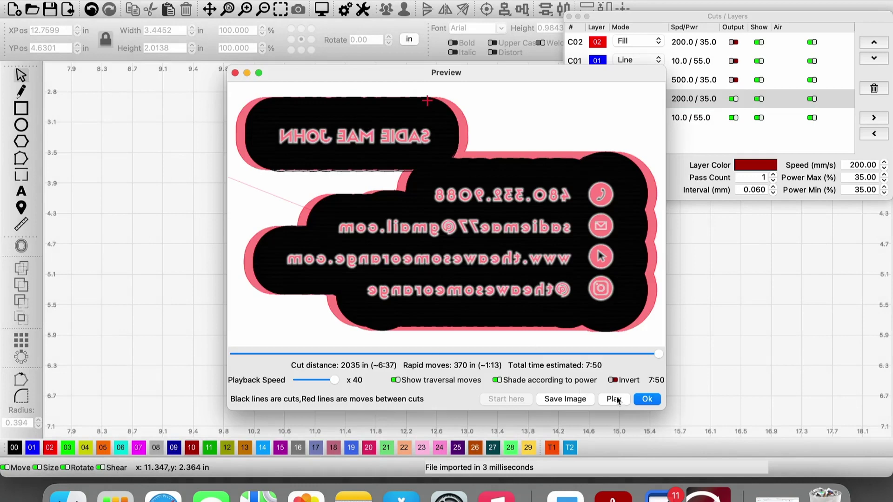
left_click(616, 399)
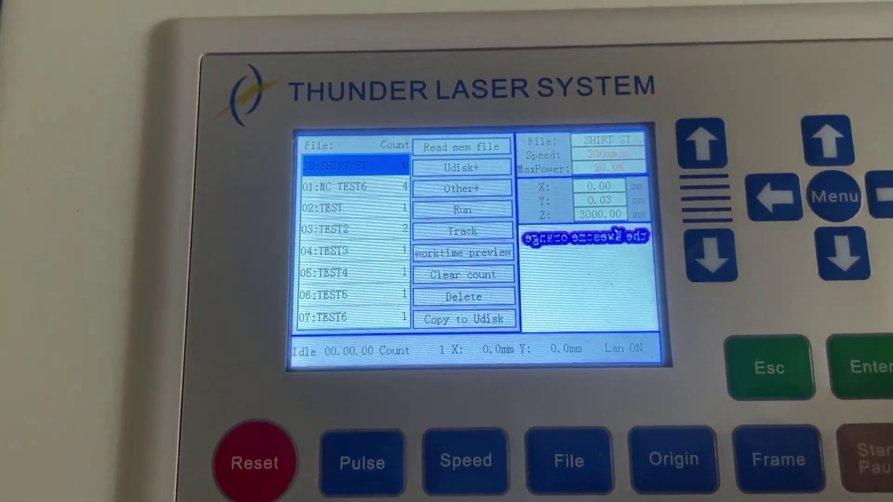
Leave the controller's file list to show the SHIRT ST job preview on the main screen
key("Return")
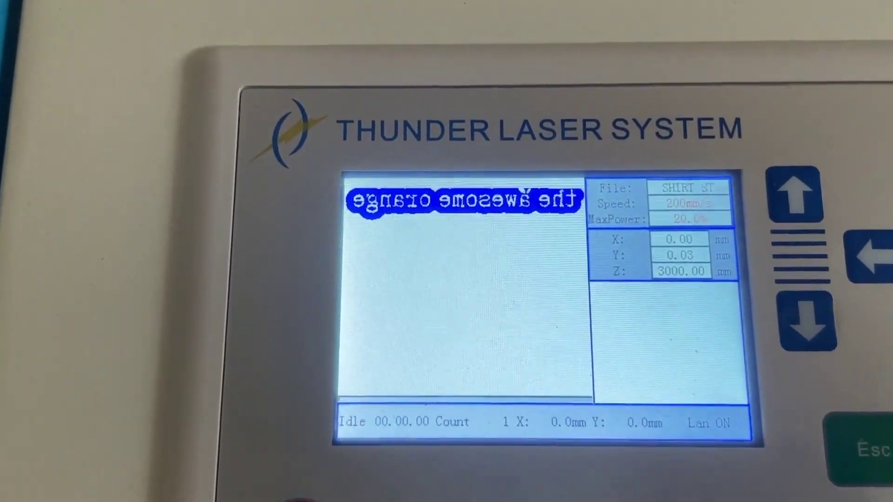